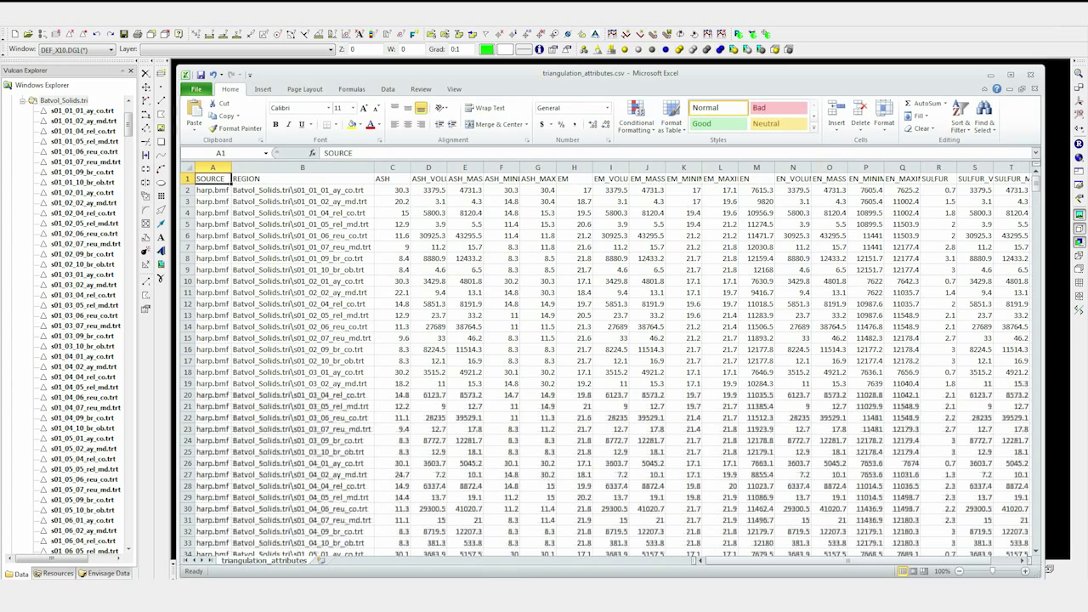
- In Excel, select column B, the REGION column listing each solid's triangulation file name
{"action": "left_click", "coordinate": [315, 167]}
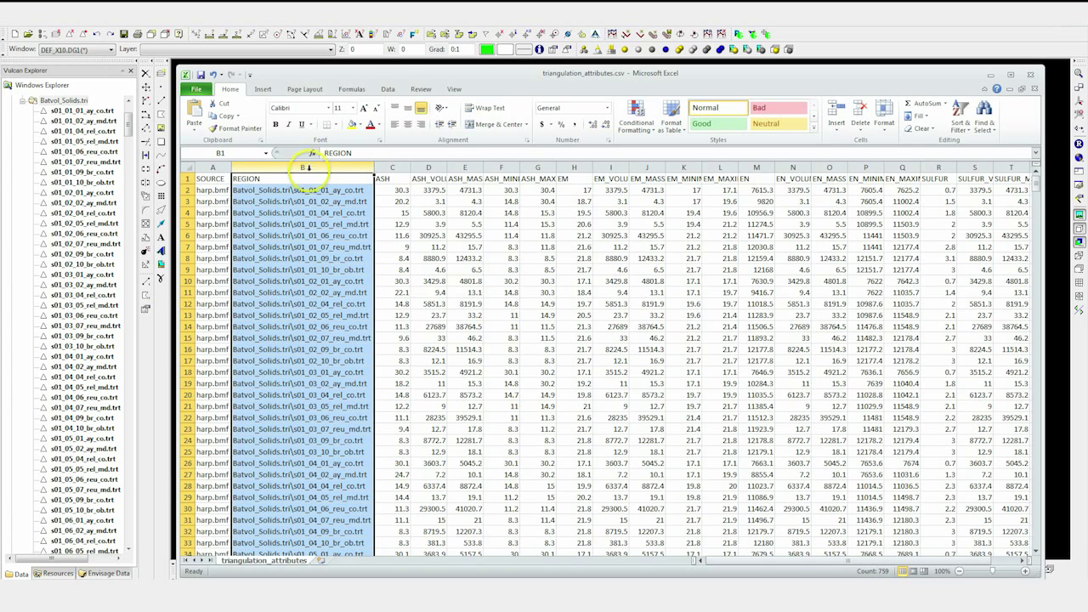
{"action": "left_click", "coordinate": [304, 174]}
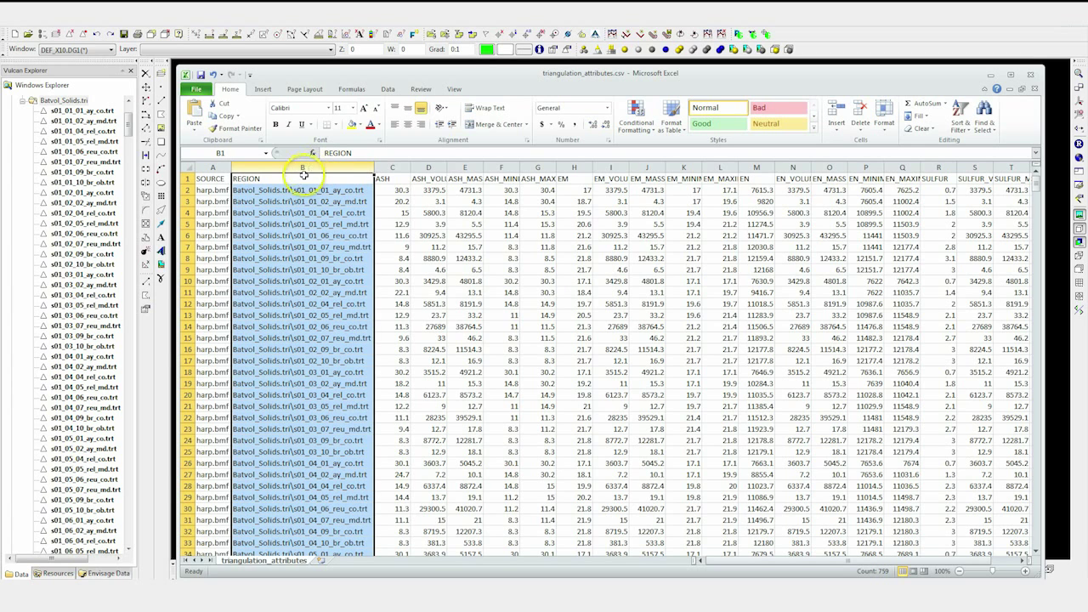
{"action": "left_click", "coordinate": [350, 201]}
- Close Excel and start Triangle Edit > CSV Import Attributes with the blah.tai.spec specification
{"action": "left_click", "coordinate": [1030, 75]}
{"action": "left_click", "coordinate": [127, 25]}
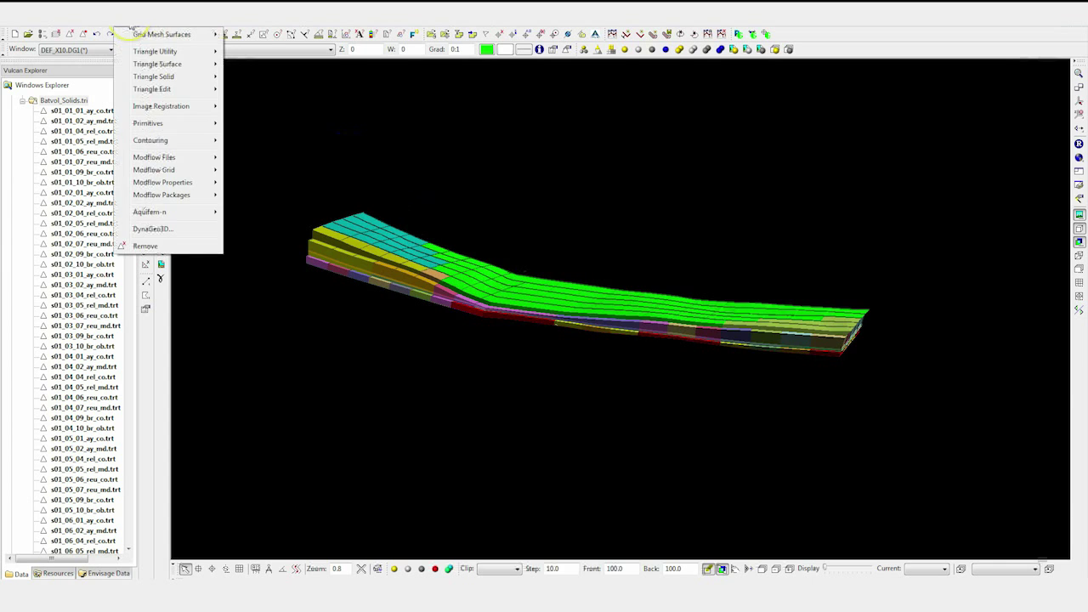
{"action": "mouse_move", "coordinate": [153, 88]}
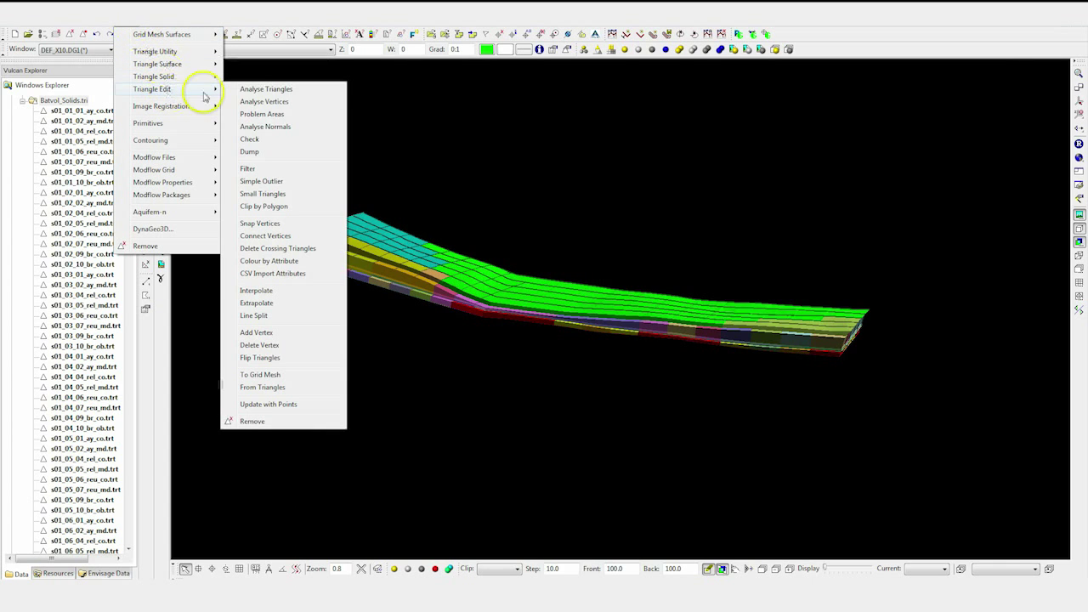
{"action": "left_click", "coordinate": [324, 277]}
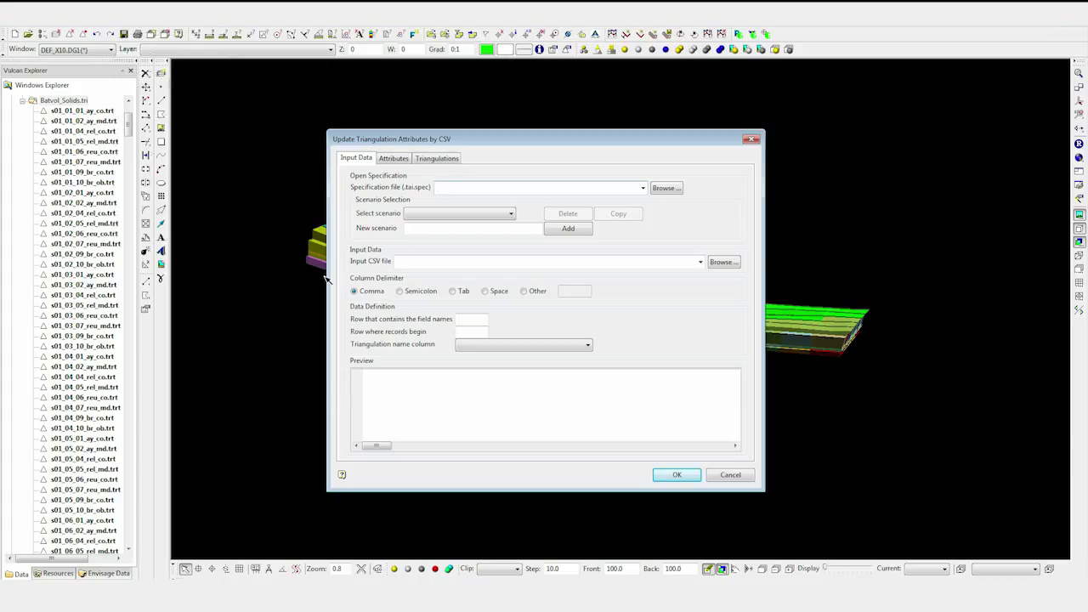
{"action": "left_click", "coordinate": [323, 277]}
{"action": "left_click", "coordinate": [644, 188]}
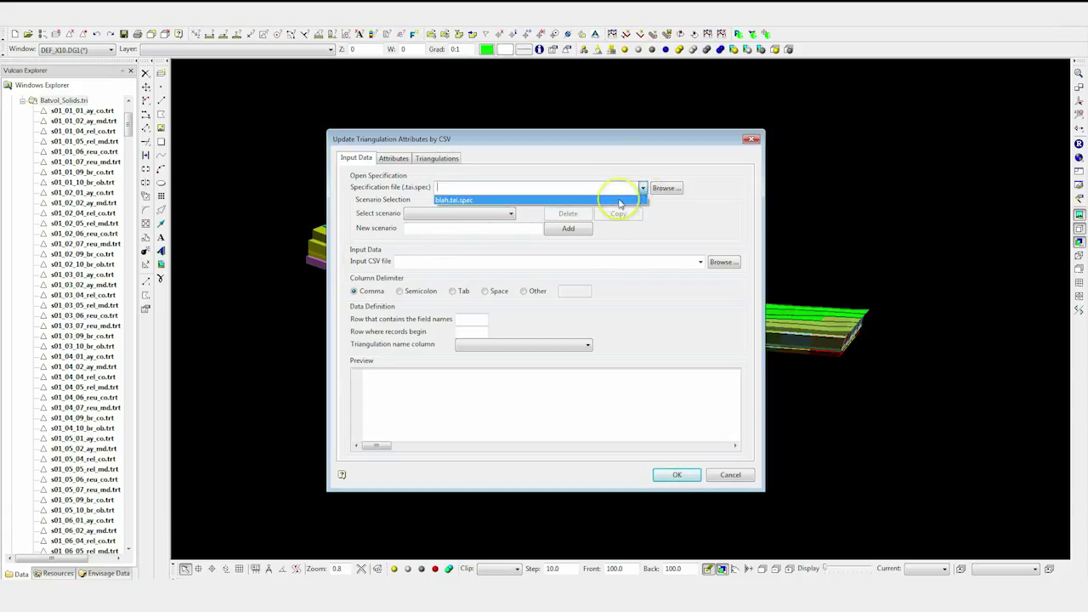
{"action": "left_click", "coordinate": [621, 197]}
- Use the demo scenario and load triangulation_attributes.csv as the input file
{"action": "left_click", "coordinate": [493, 214]}
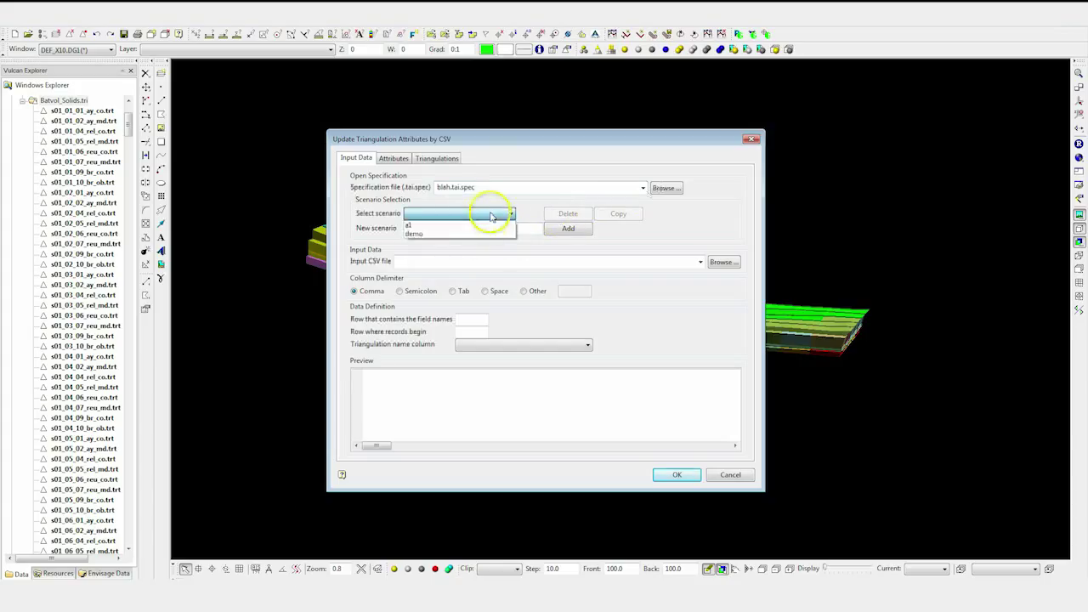
{"action": "left_click", "coordinate": [489, 234]}
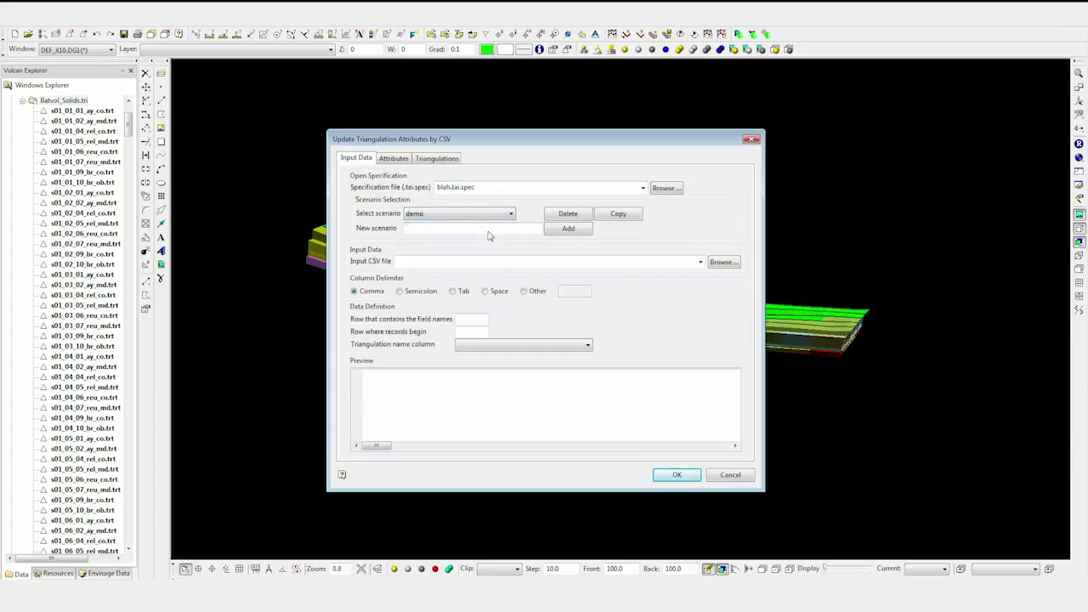
{"action": "left_click", "coordinate": [699, 262]}
{"action": "left_click", "coordinate": [699, 261]}
{"action": "left_click", "coordinate": [661, 275]}
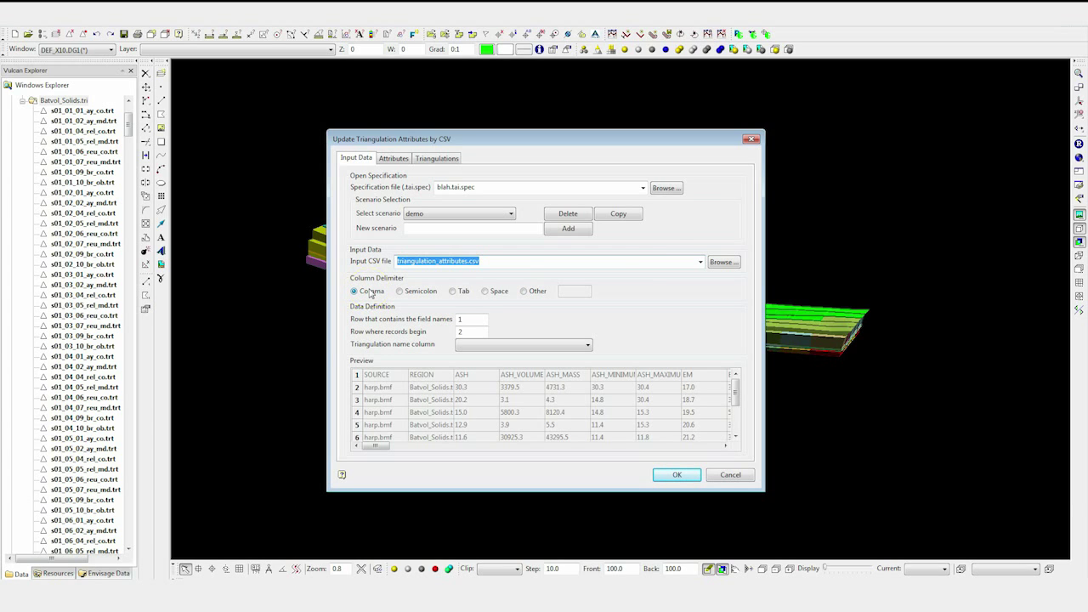
- Keep the comma delimiter and records starting on row 2, matching names by the REGION column
{"action": "left_click", "coordinate": [370, 293]}
{"action": "left_click", "coordinate": [474, 331]}
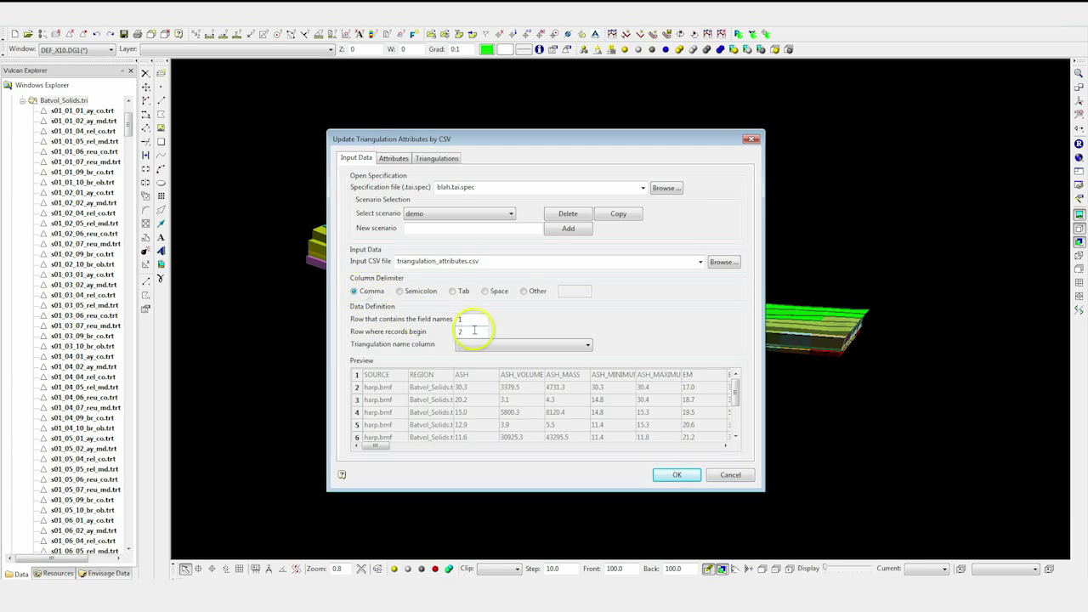
{"action": "left_click", "coordinate": [584, 347]}
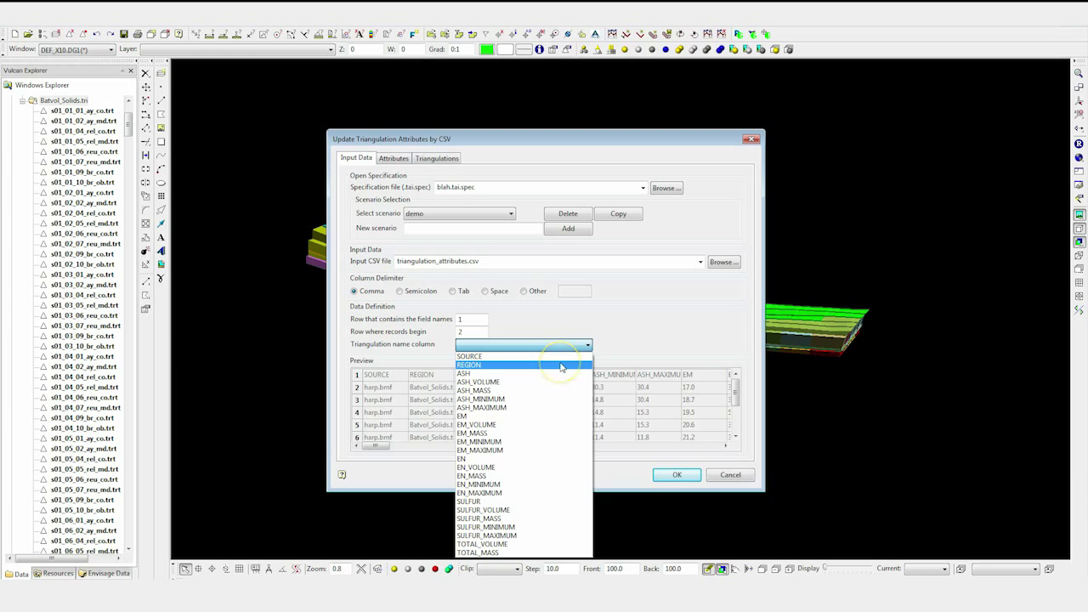
{"action": "left_click", "coordinate": [561, 366]}
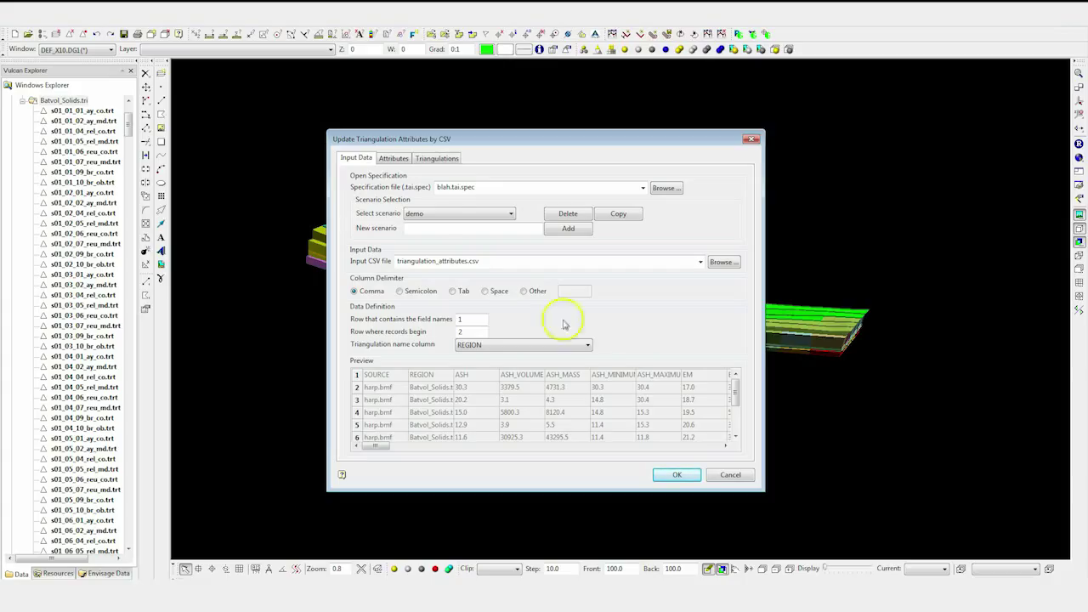
- On the Attributes tab, add ASH, EM, EN, SULFUR and TOTAL_MASS as imported attributes
{"action": "left_click", "coordinate": [400, 161]}
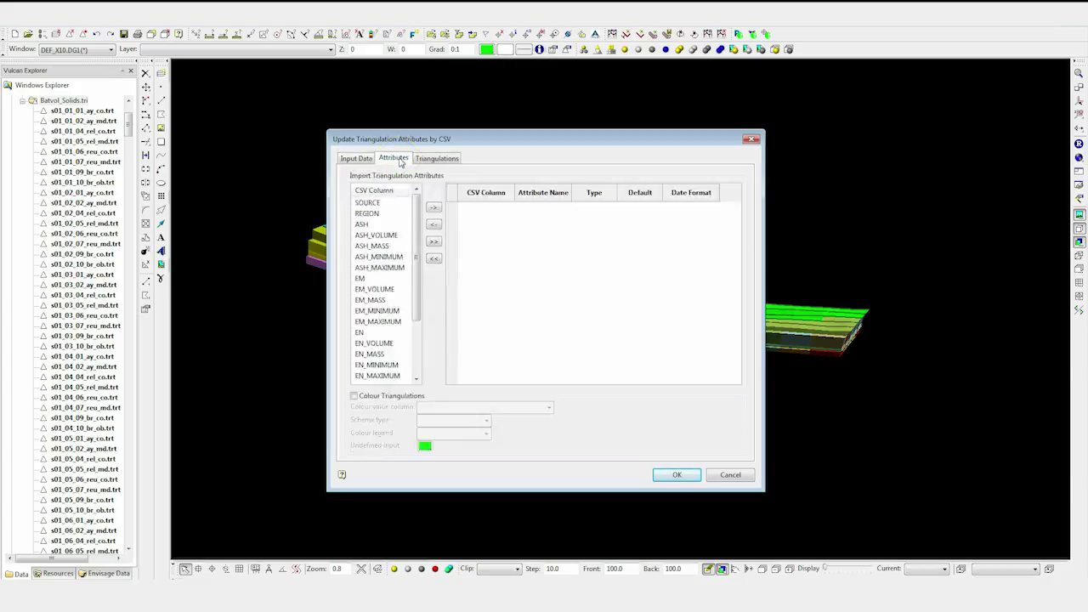
{"action": "left_click", "coordinate": [364, 224]}
{"action": "left_click", "coordinate": [434, 208]}
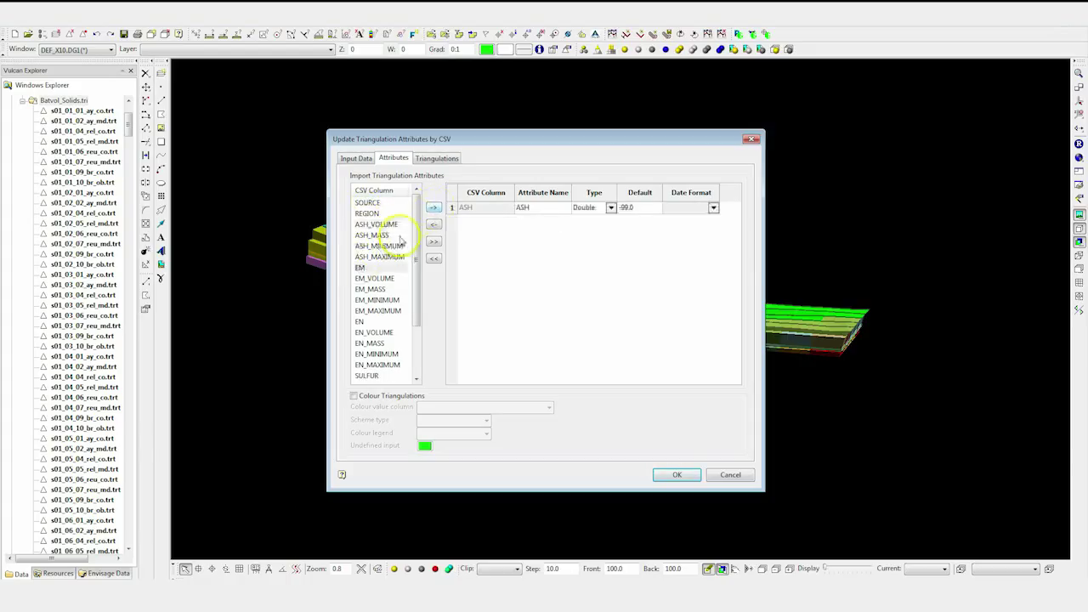
{"action": "left_click", "coordinate": [361, 267]}
{"action": "left_click", "coordinate": [434, 208]}
{"action": "left_click", "coordinate": [360, 311]}
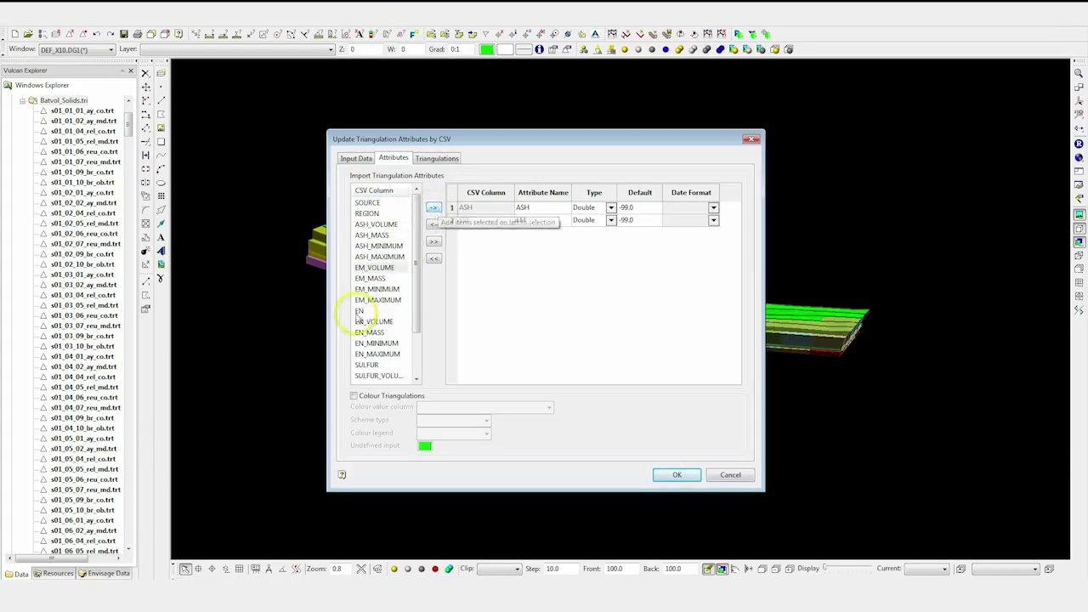
{"action": "left_click", "coordinate": [434, 208]}
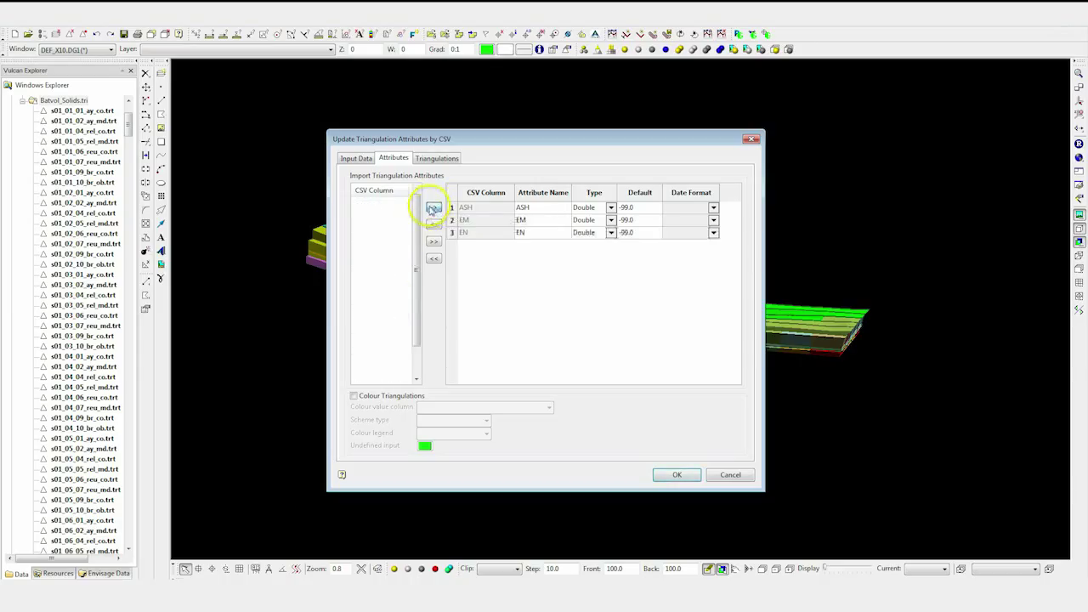
{"action": "left_click", "coordinate": [434, 207]}
{"action": "scroll", "coordinate": [417, 306], "scroll_direction": "down", "scroll_amount": 3}
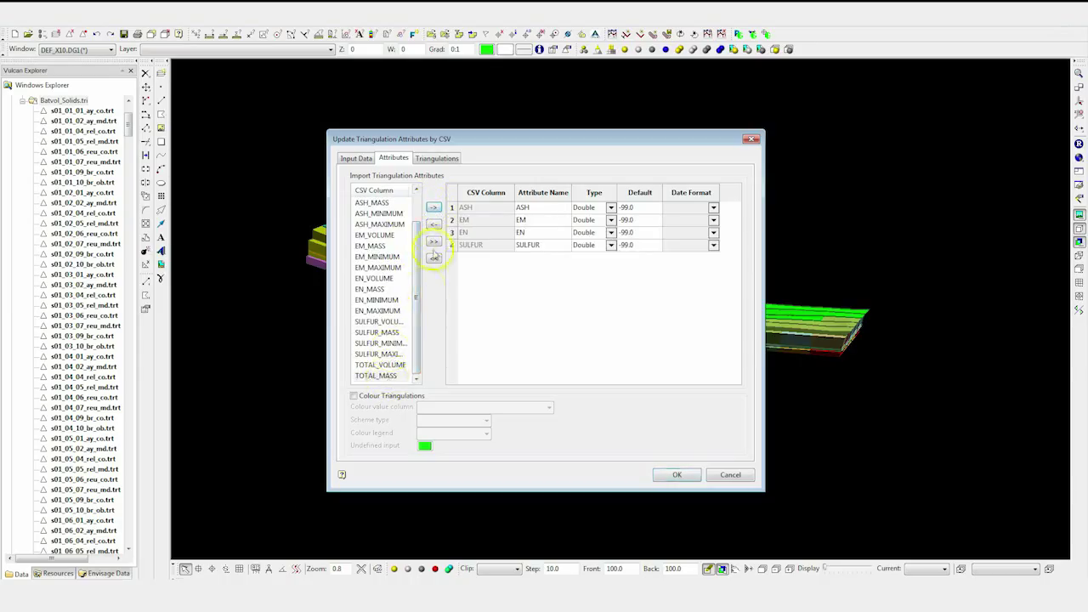
{"action": "left_click", "coordinate": [376, 375]}
{"action": "left_click", "coordinate": [433, 209]}
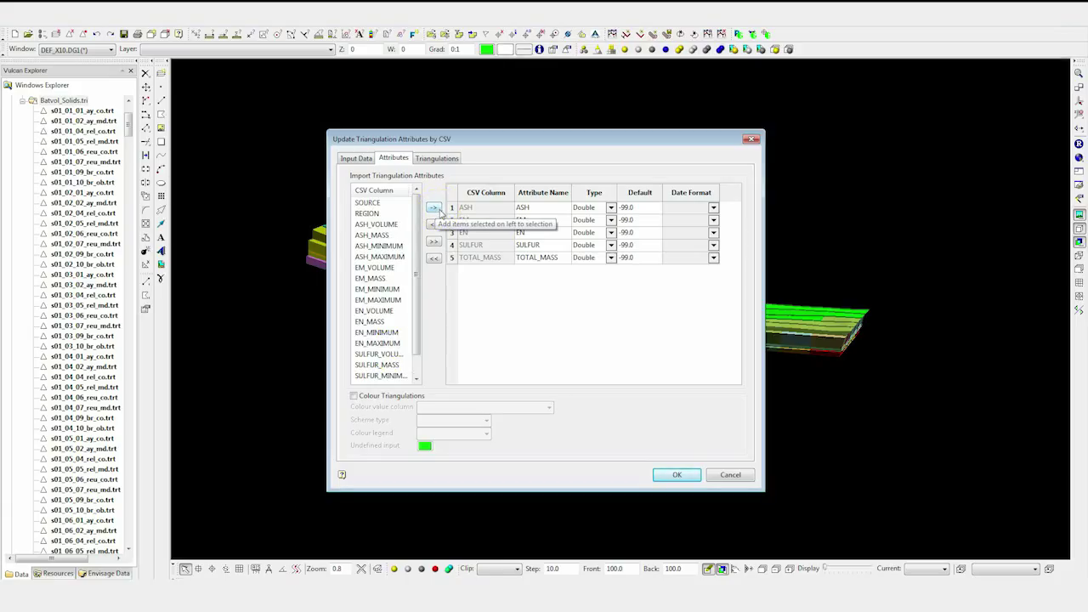
- Colour triangulations by ASH using MAP_COLOUR, the ASH legend, and light blue-grey for undefined values
{"action": "left_click", "coordinate": [354, 397]}
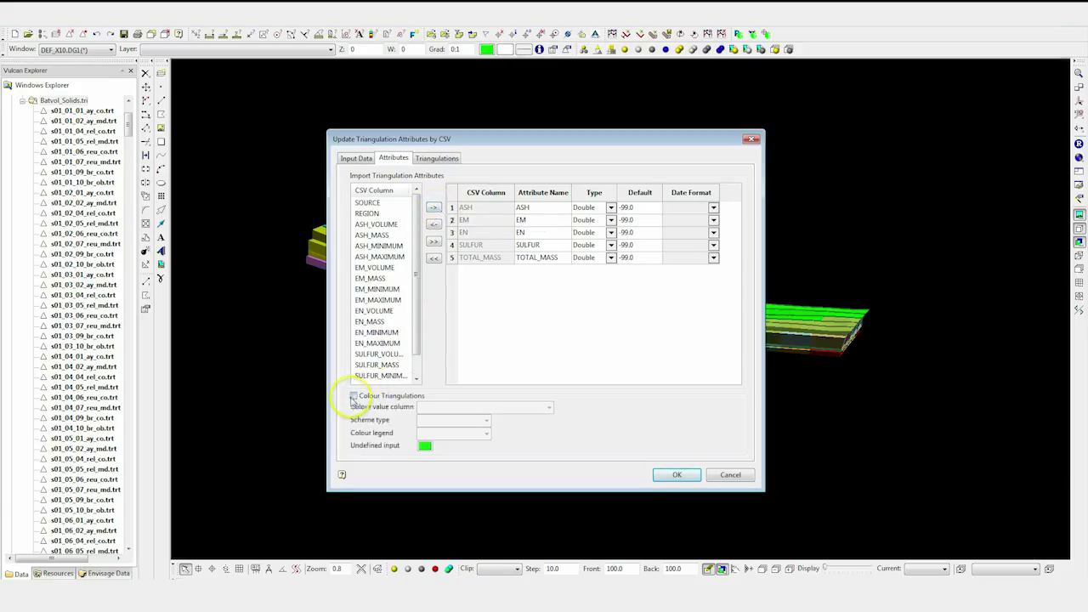
{"action": "left_click", "coordinate": [536, 408]}
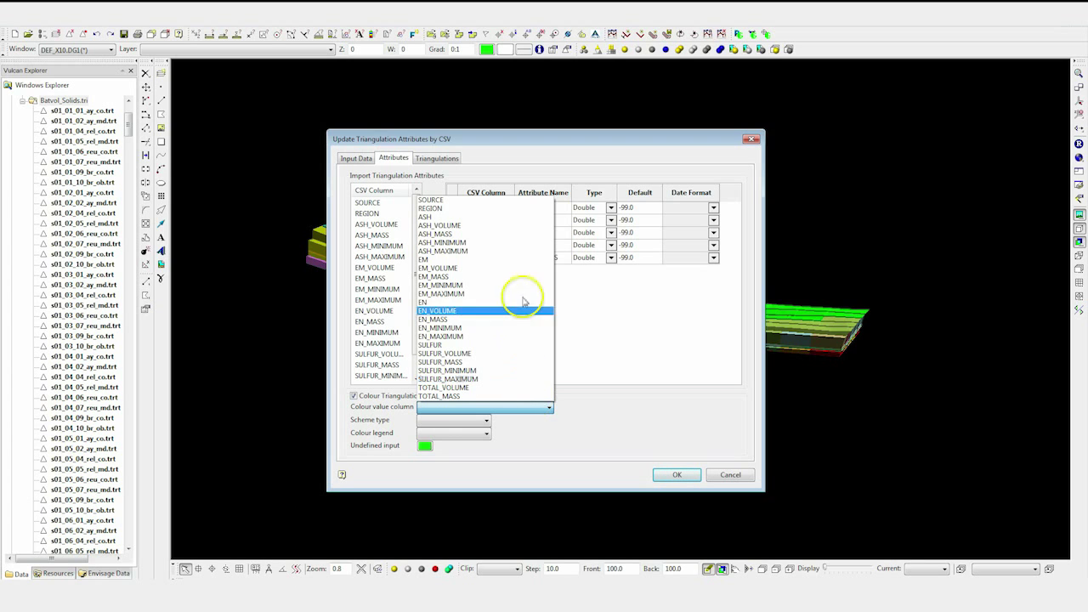
{"action": "left_click", "coordinate": [518, 216]}
{"action": "left_click", "coordinate": [478, 420]}
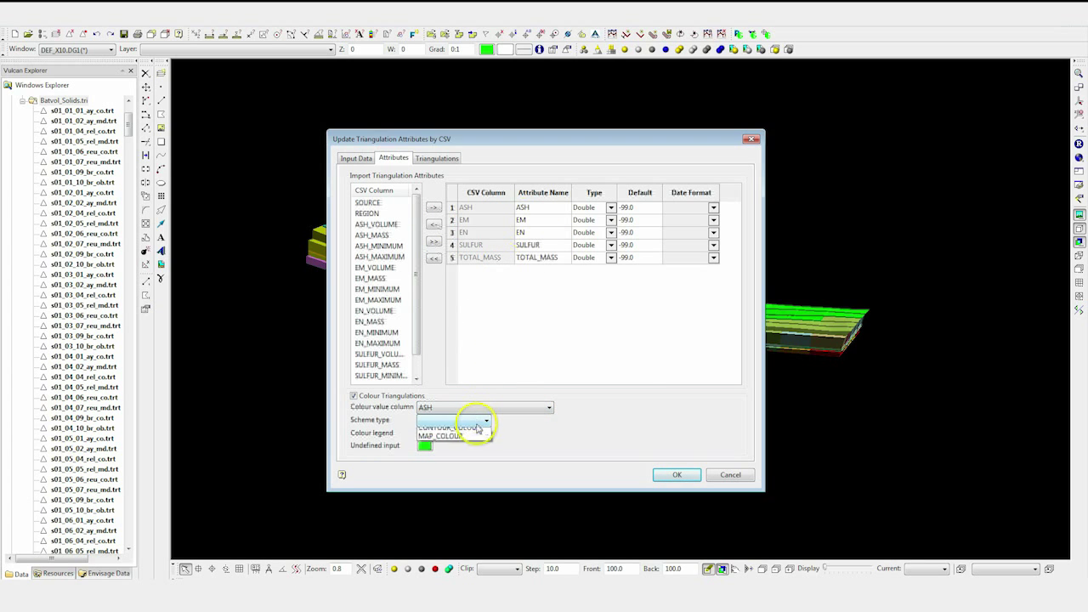
{"action": "left_click", "coordinate": [472, 436]}
{"action": "left_click", "coordinate": [472, 437]}
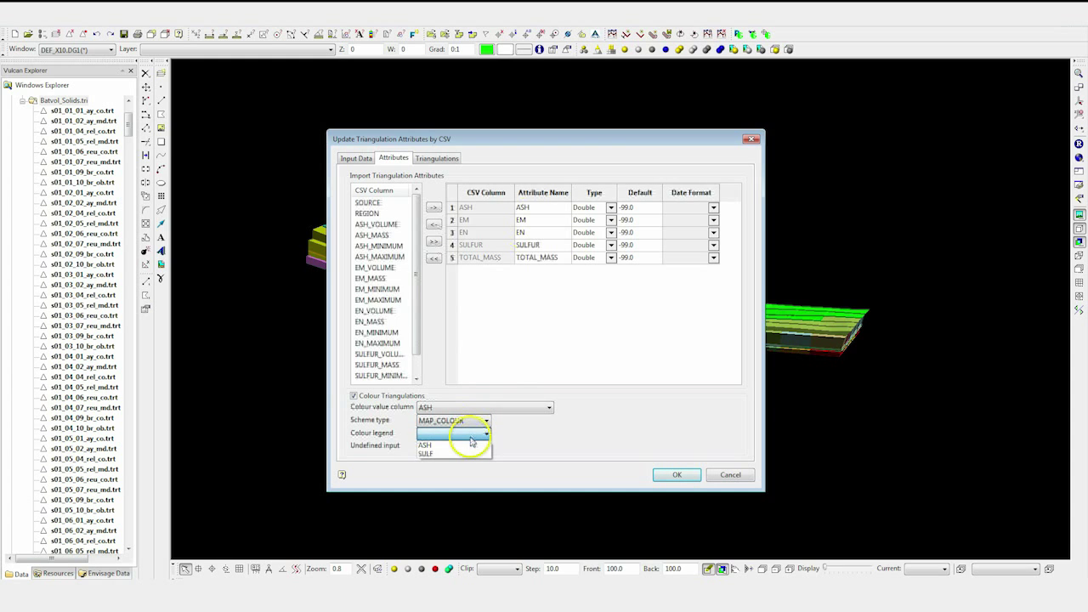
{"action": "left_click", "coordinate": [464, 449]}
{"action": "left_click", "coordinate": [425, 447]}
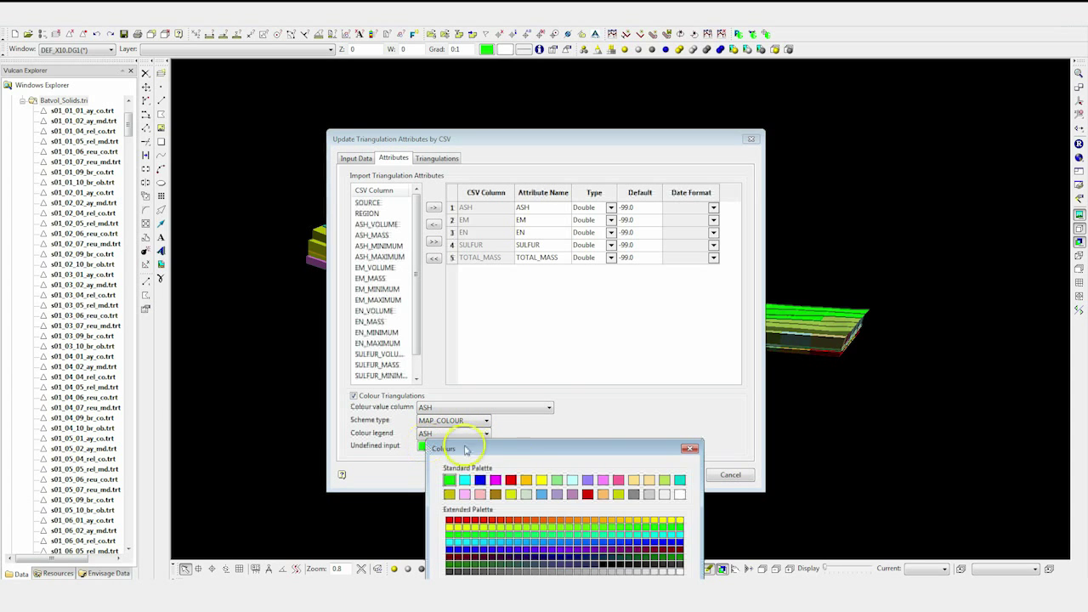
{"action": "left_click", "coordinate": [649, 480]}
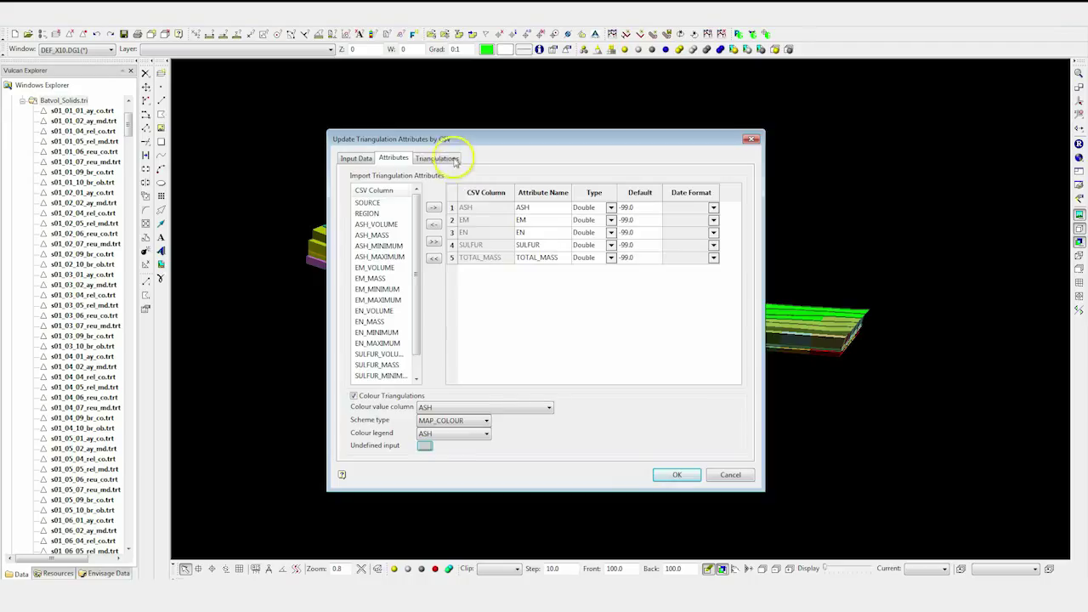
- Target the triangulations loaded in Envisage on the Triangulations tab and run the import
{"action": "left_click", "coordinate": [443, 159]}
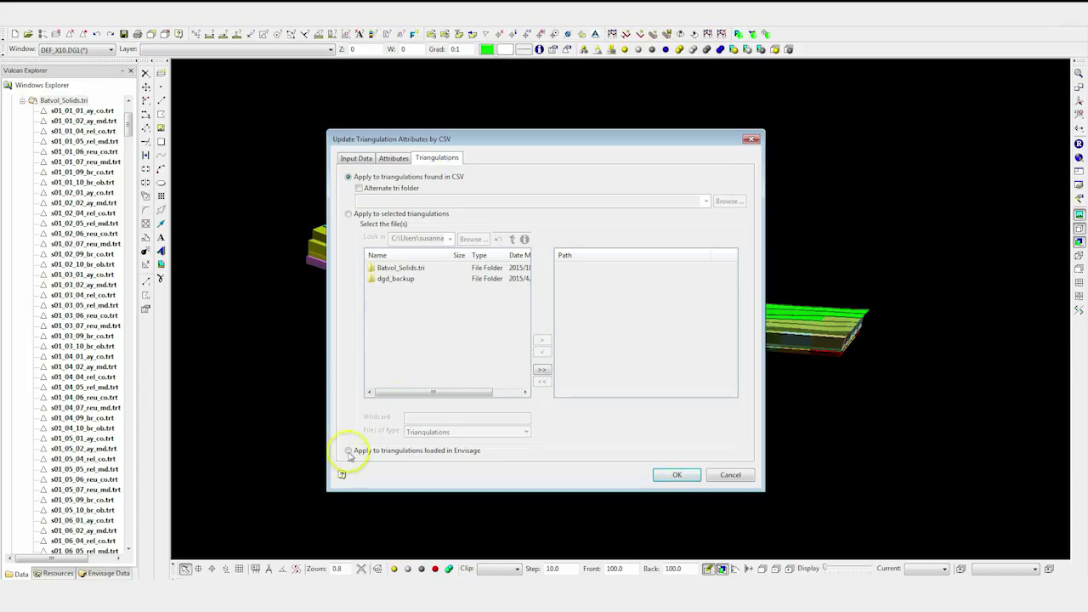
{"action": "left_click", "coordinate": [348, 451]}
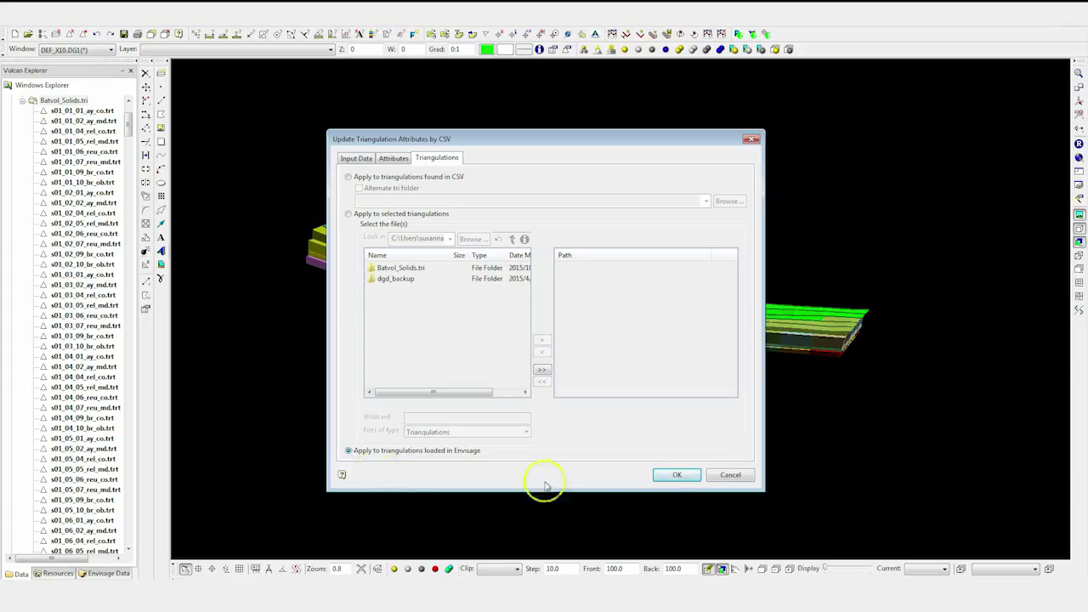
{"action": "left_click", "coordinate": [677, 475]}
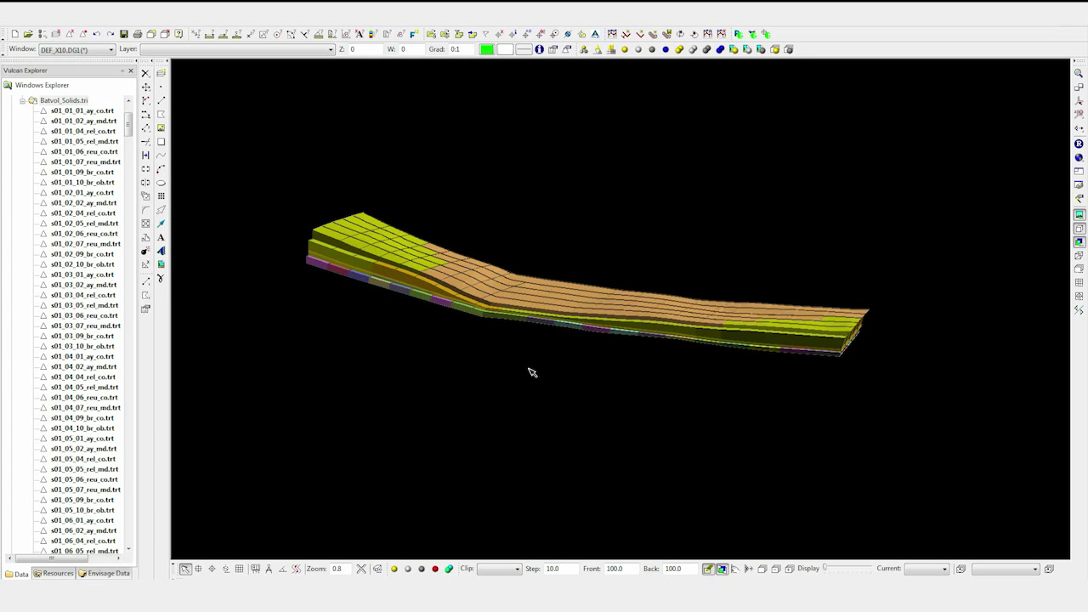
- Check solid s01_06_02_ay_md.trt's attribute details, confirming imported values such as ASH 29.6
{"action": "mouse_move", "coordinate": [444, 293]}
{"action": "mouse_move", "coordinate": [409, 295]}
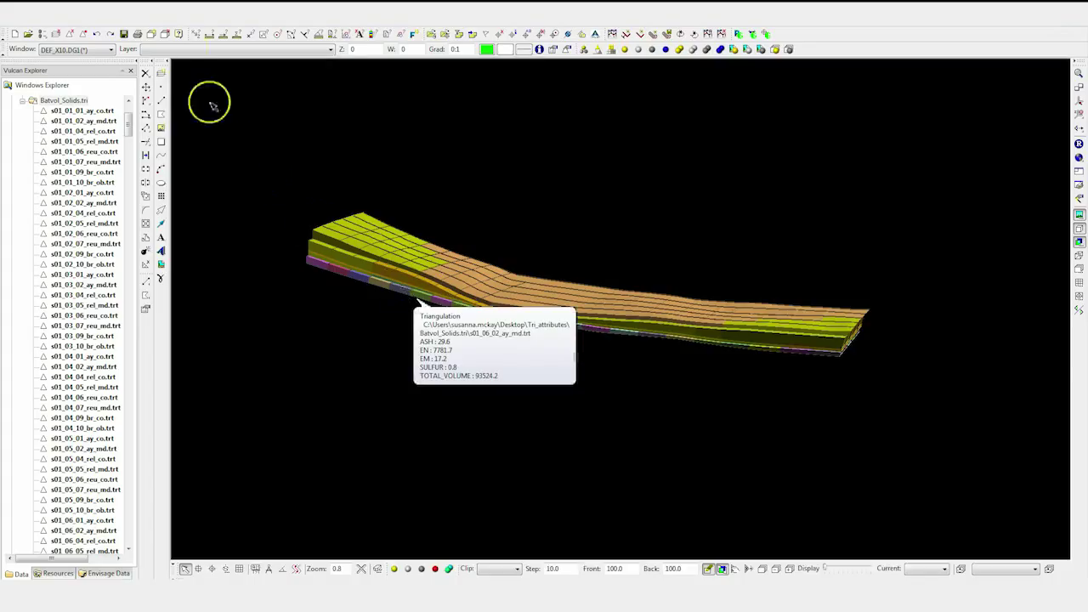
- Start Triangle Edit > Colour by Attribute and set the attribute type to Numeric on Definition
{"action": "left_click", "coordinate": [129, 27]}
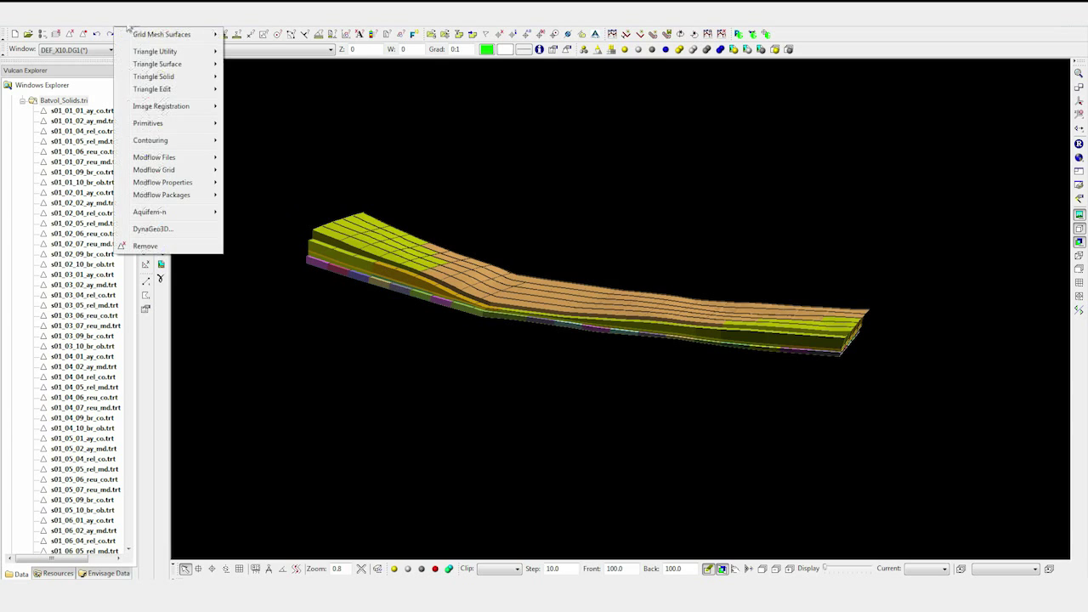
{"action": "mouse_move", "coordinate": [163, 92]}
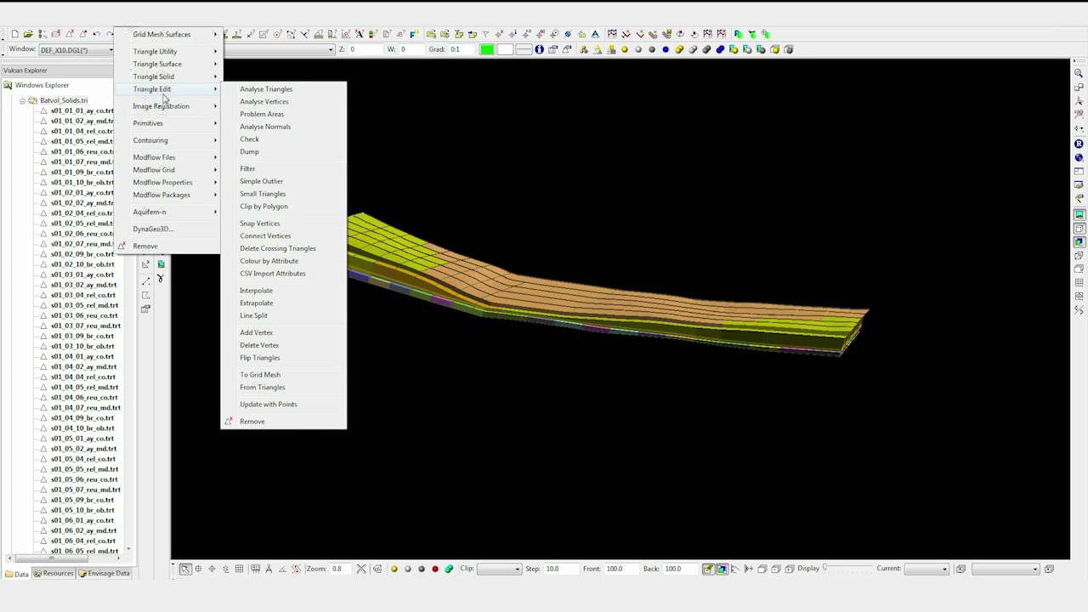
{"action": "left_click", "coordinate": [296, 263]}
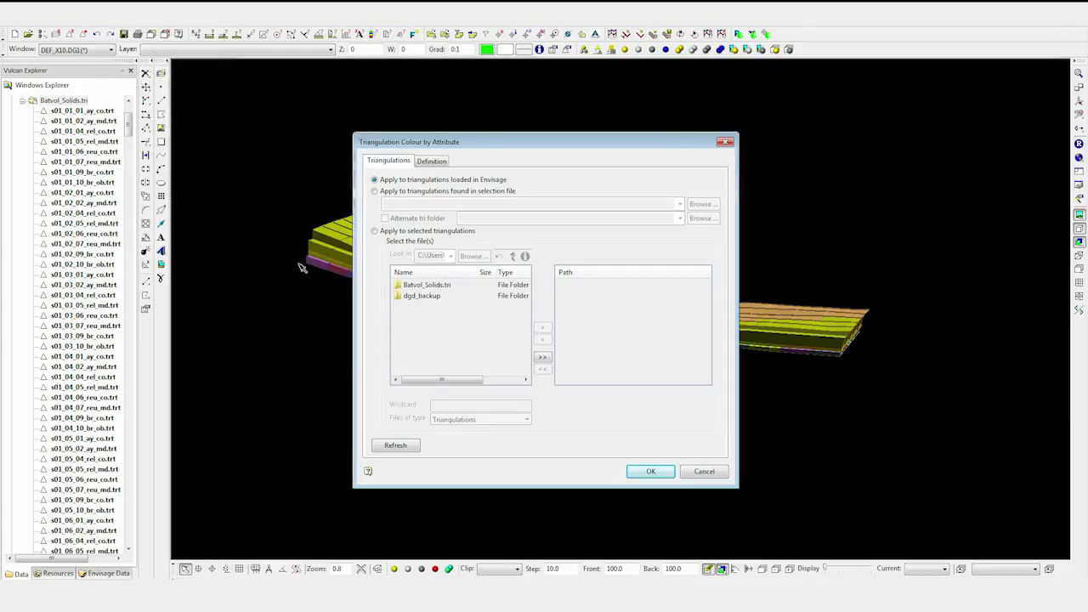
{"action": "left_click", "coordinate": [431, 161]}
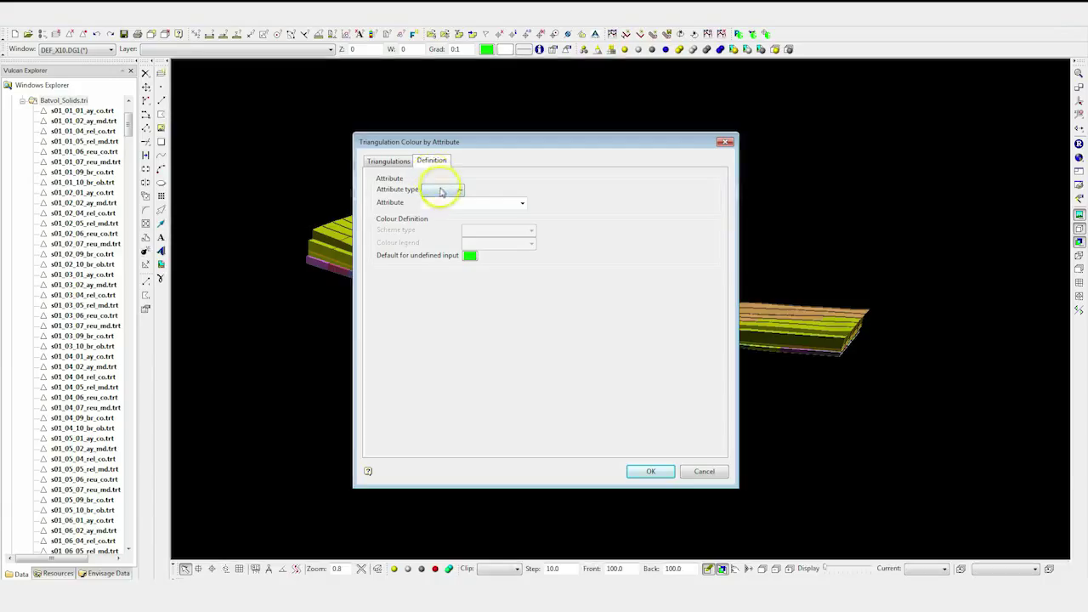
{"action": "left_click", "coordinate": [442, 194]}
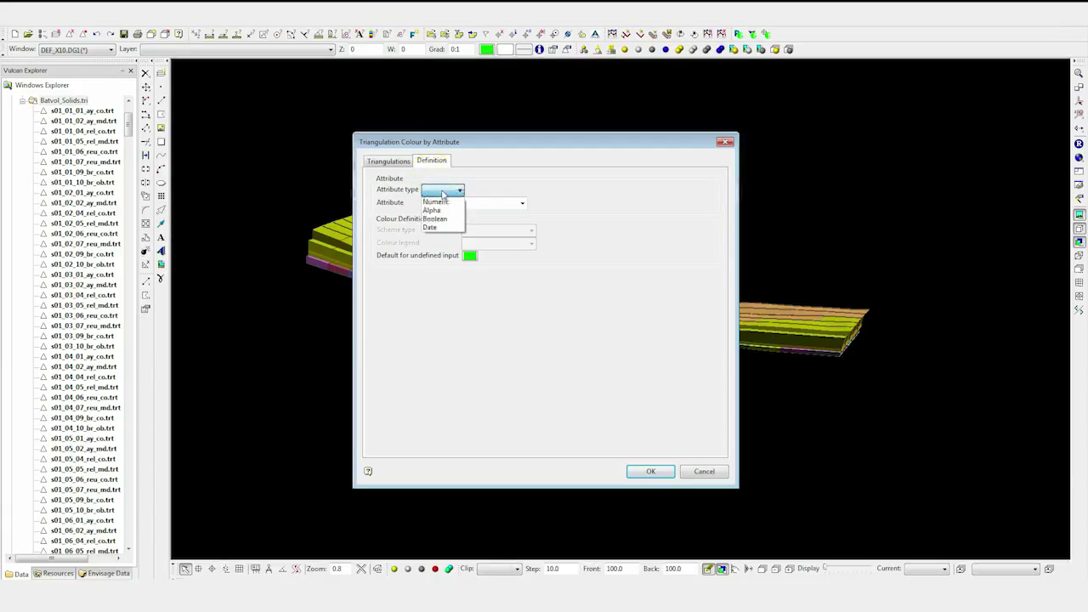
{"action": "left_click", "coordinate": [451, 204]}
{"action": "left_click", "coordinate": [456, 204]}
- Colour by SULFUR with MAP_COLOUR and the SULF legend, keeping the default undefined colour, and apply
{"action": "left_click", "coordinate": [522, 203]}
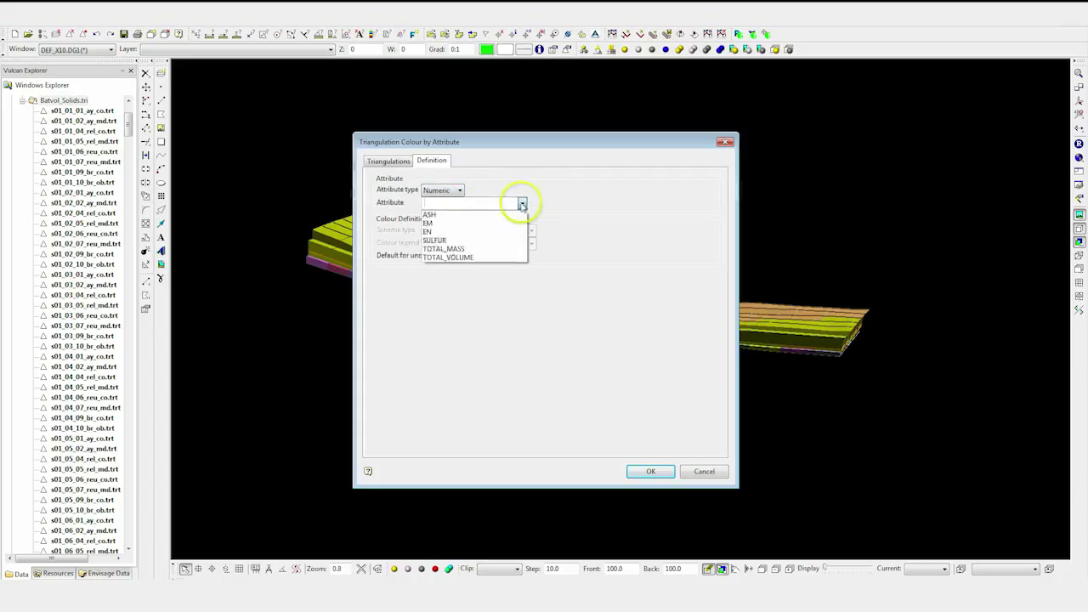
{"action": "left_click", "coordinate": [507, 242]}
{"action": "left_click", "coordinate": [531, 229]}
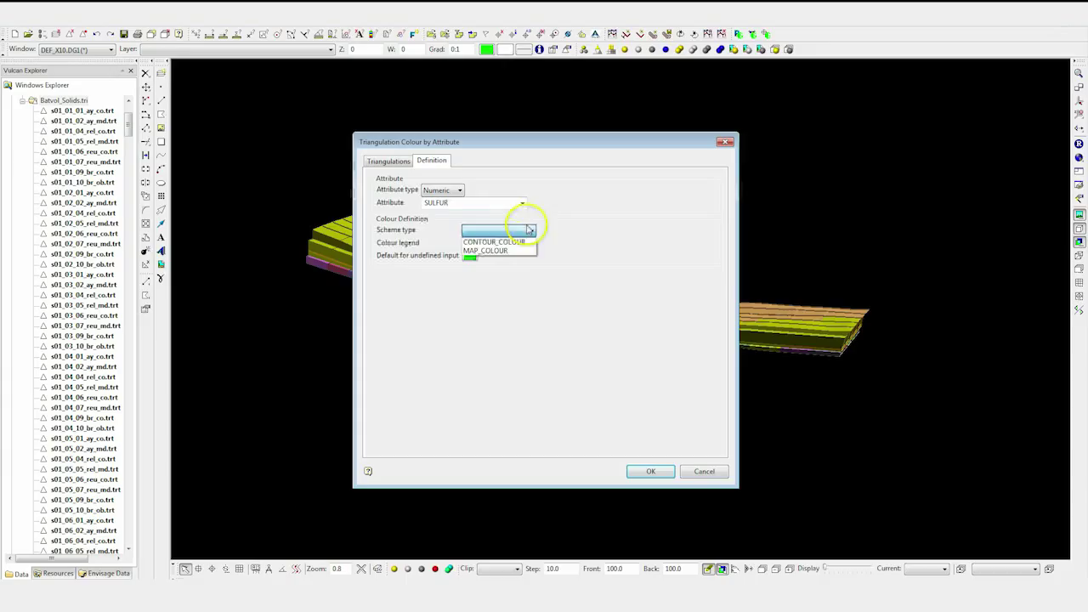
{"action": "left_click", "coordinate": [518, 252]}
{"action": "left_click", "coordinate": [528, 243]}
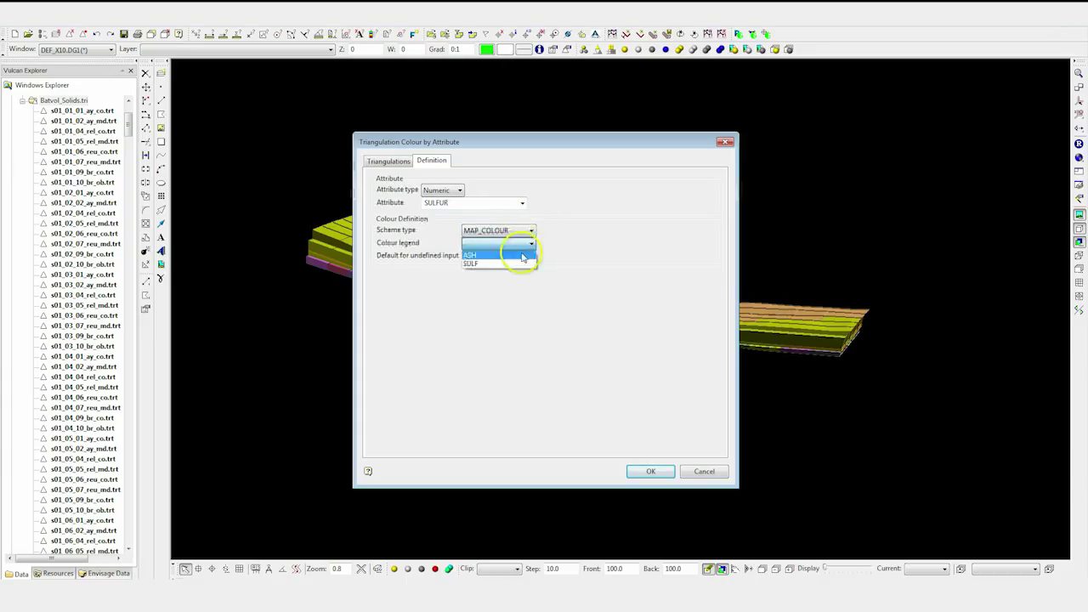
{"action": "left_click", "coordinate": [517, 264]}
{"action": "left_click", "coordinate": [471, 256]}
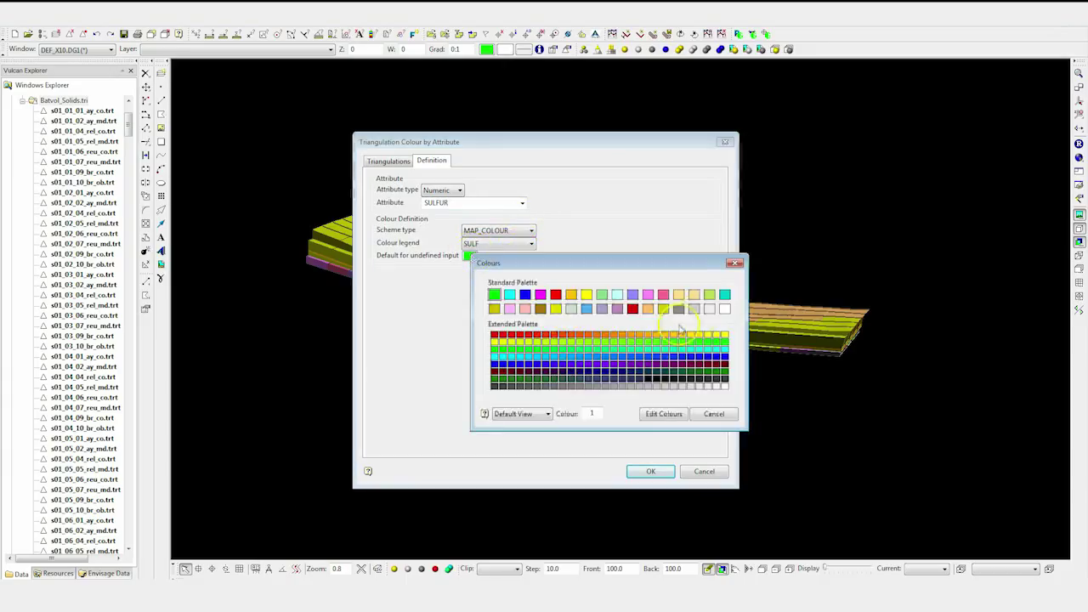
{"action": "left_click", "coordinate": [695, 315]}
{"action": "left_click", "coordinate": [648, 471]}
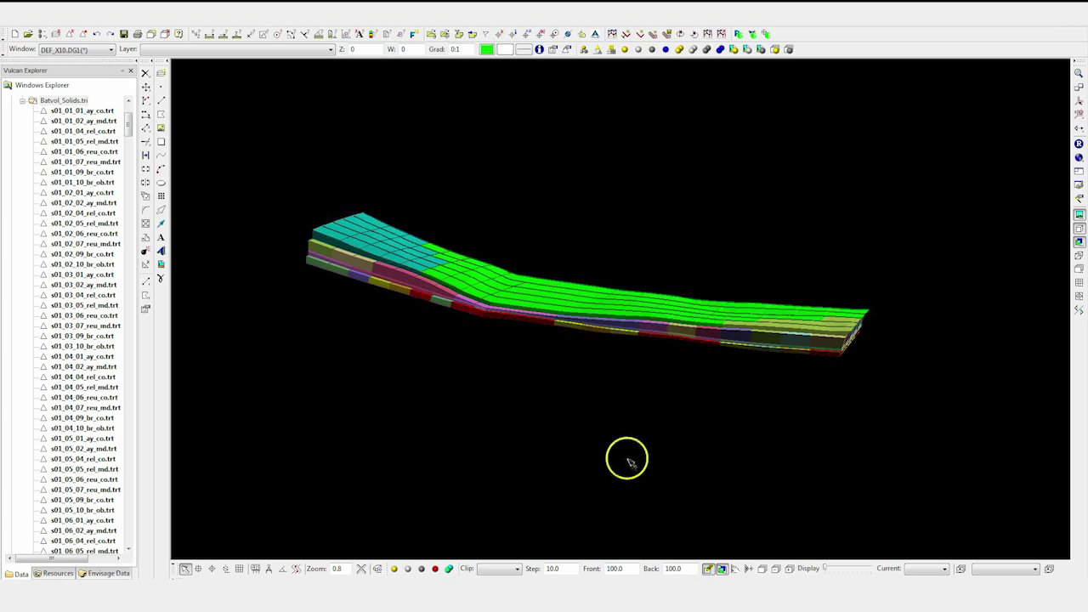
- Open the attributes of solid s01_07_07_reu_md.trt and delete its EM attribute
{"action": "right_click", "coordinate": [442, 291]}
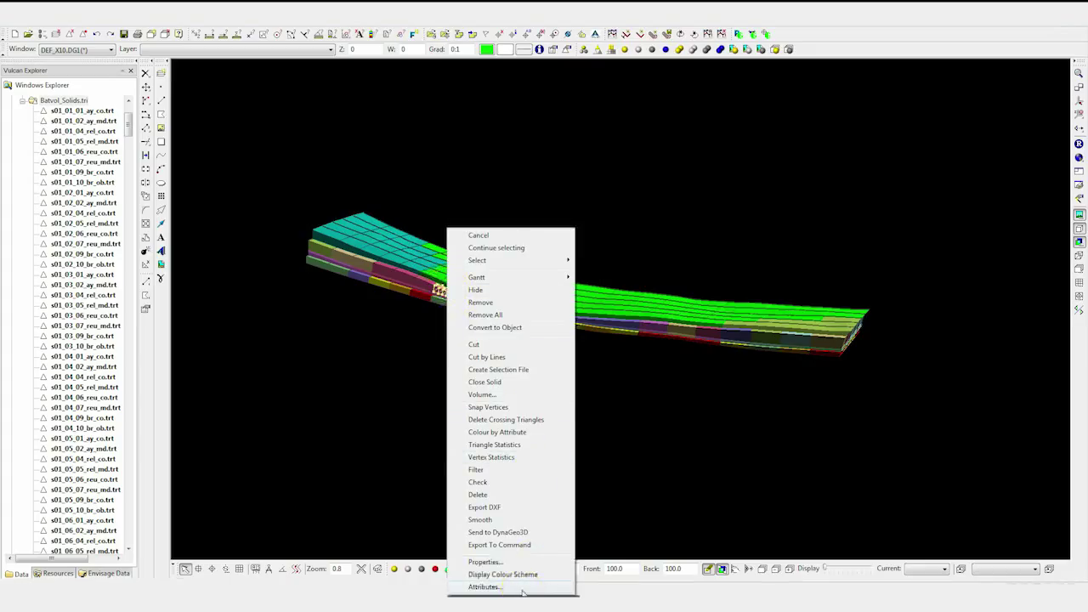
{"action": "left_click", "coordinate": [487, 587]}
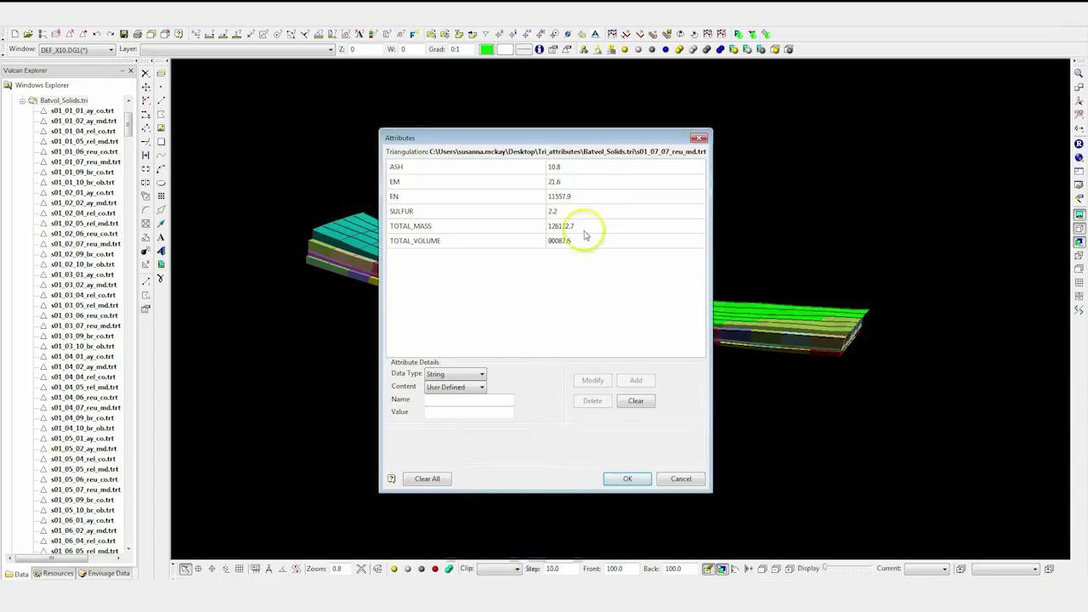
{"action": "left_click", "coordinate": [593, 180]}
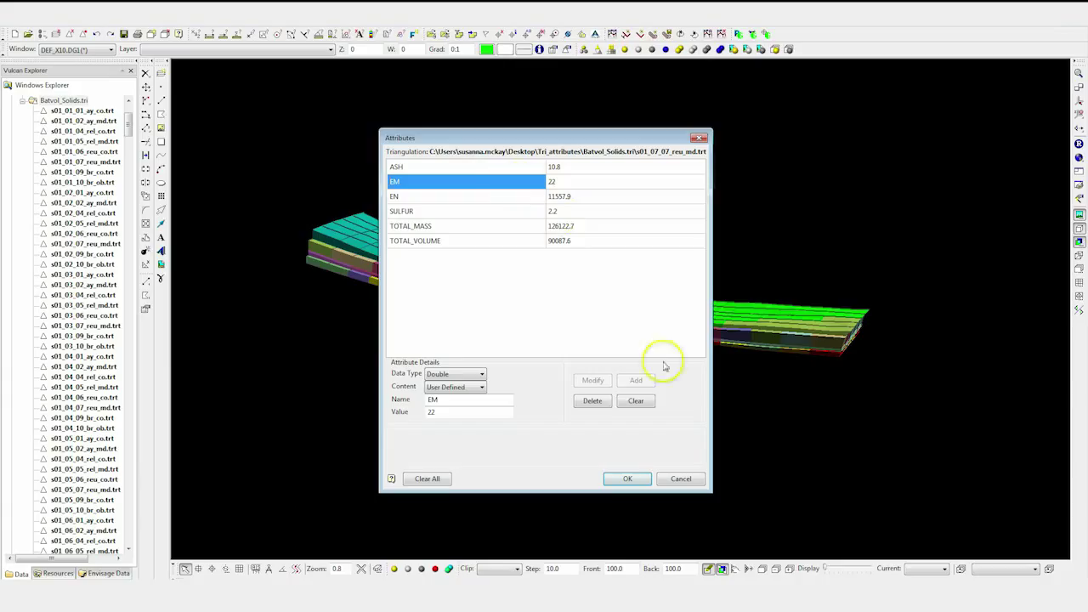
{"action": "left_click", "coordinate": [593, 401]}
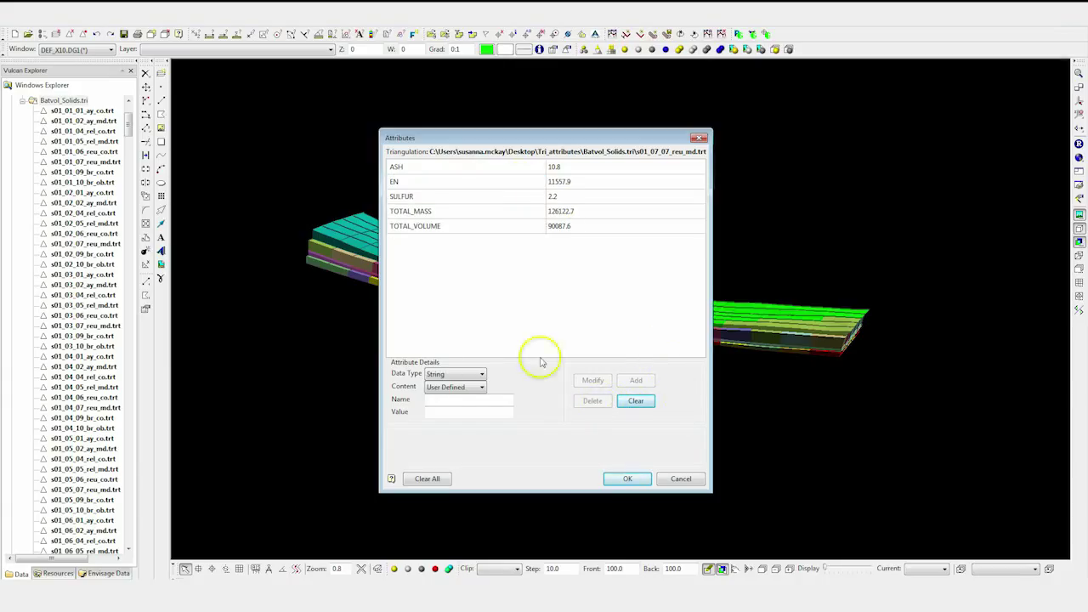
- Add a Double attribute named test with value 123 to the solid
{"action": "left_click", "coordinate": [479, 374]}
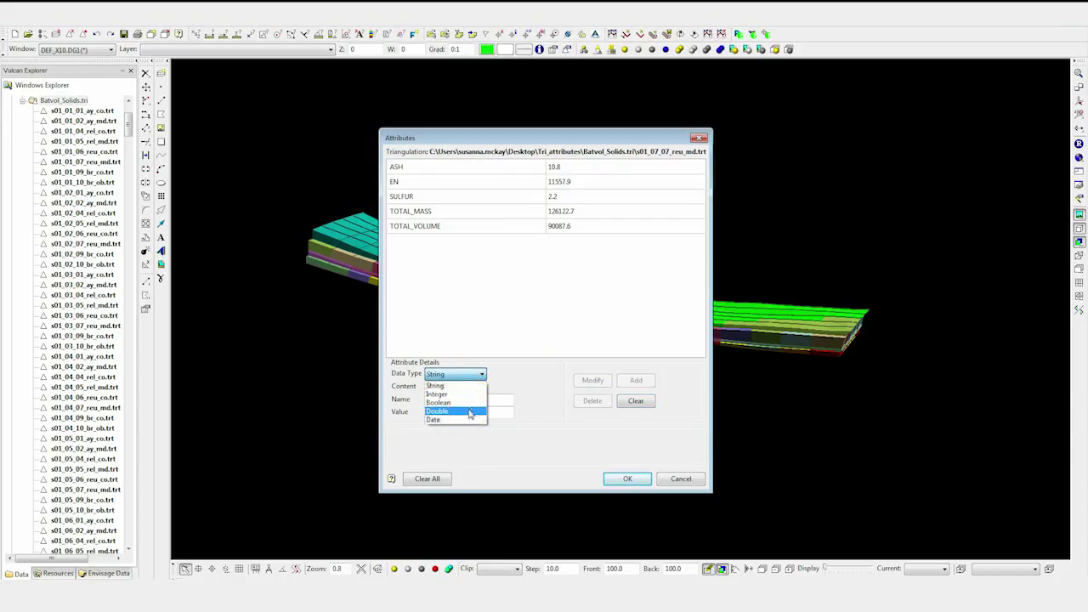
{"action": "left_click", "coordinate": [470, 412]}
{"action": "left_click", "coordinate": [477, 402]}
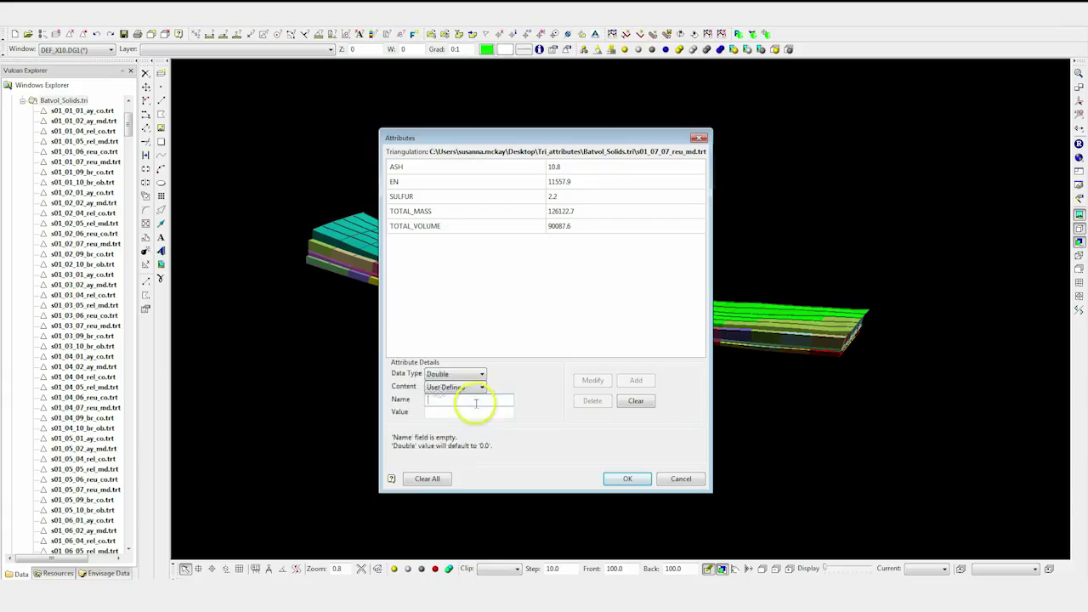
{"action": "type", "text": "test"}
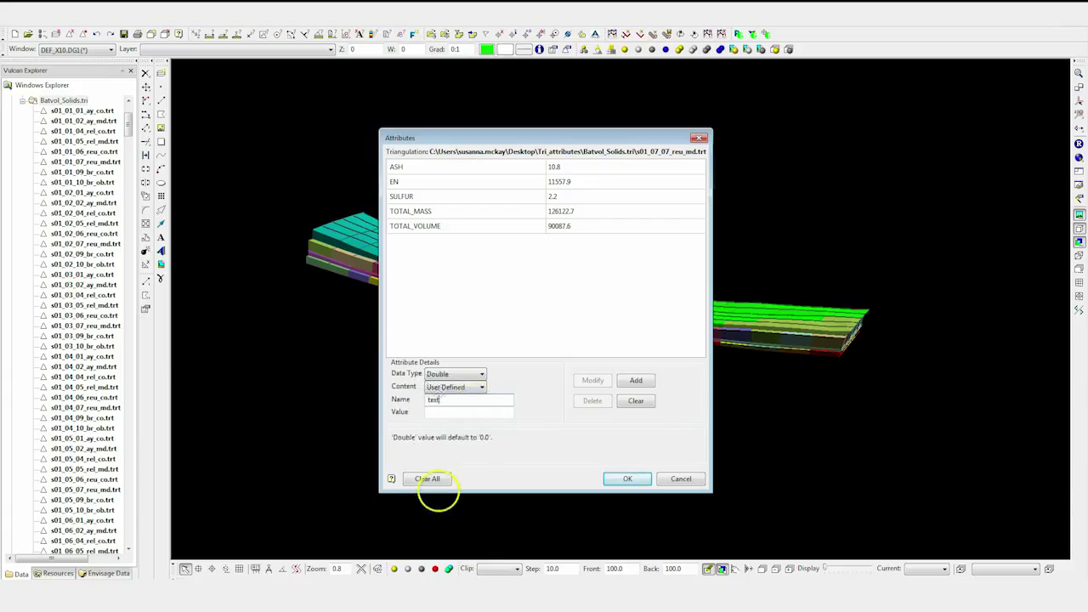
{"action": "left_click", "coordinate": [460, 412]}
{"action": "type", "text": "123"}
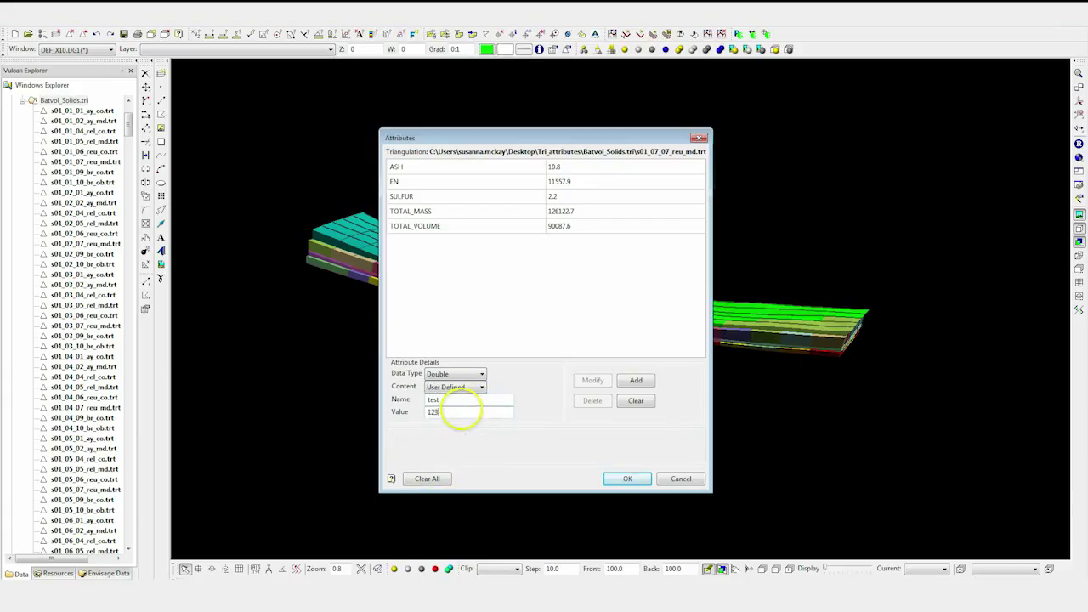
{"action": "left_click", "coordinate": [636, 381]}
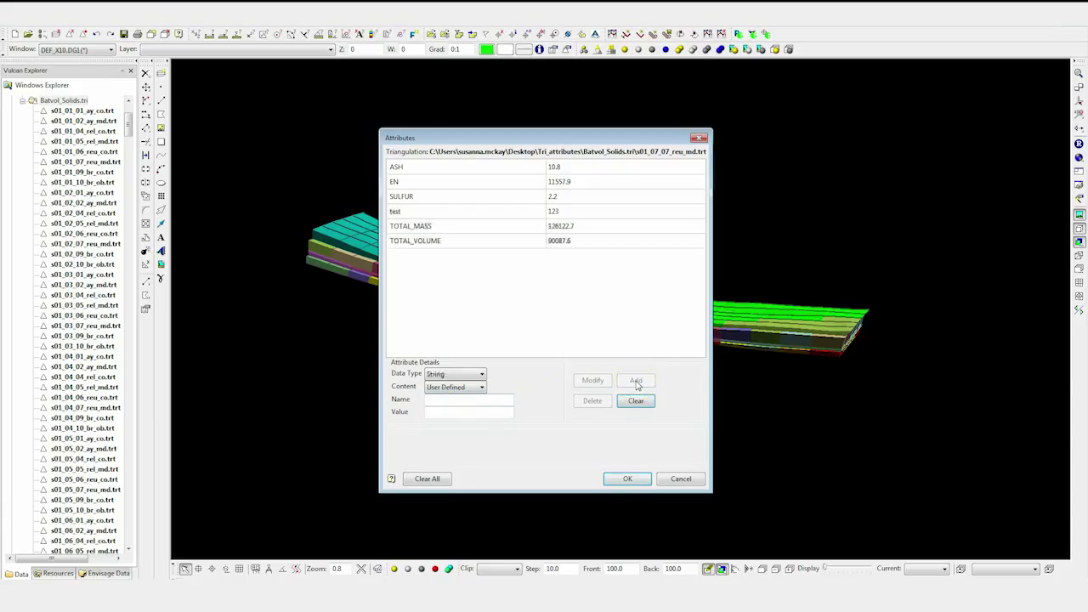